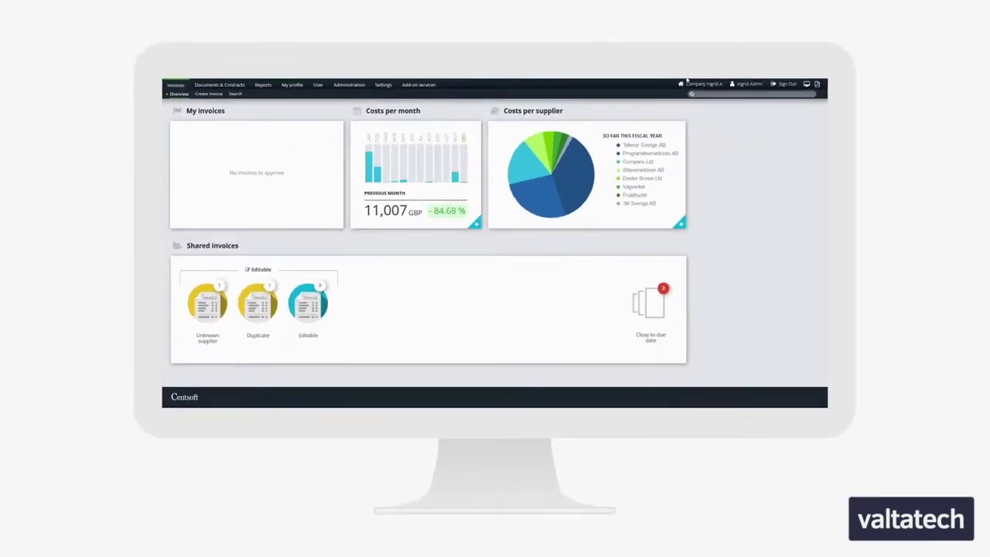
- Choose Company Ingrid A as the organization and open all of its editable invoices for viewing
left_click(705, 85)
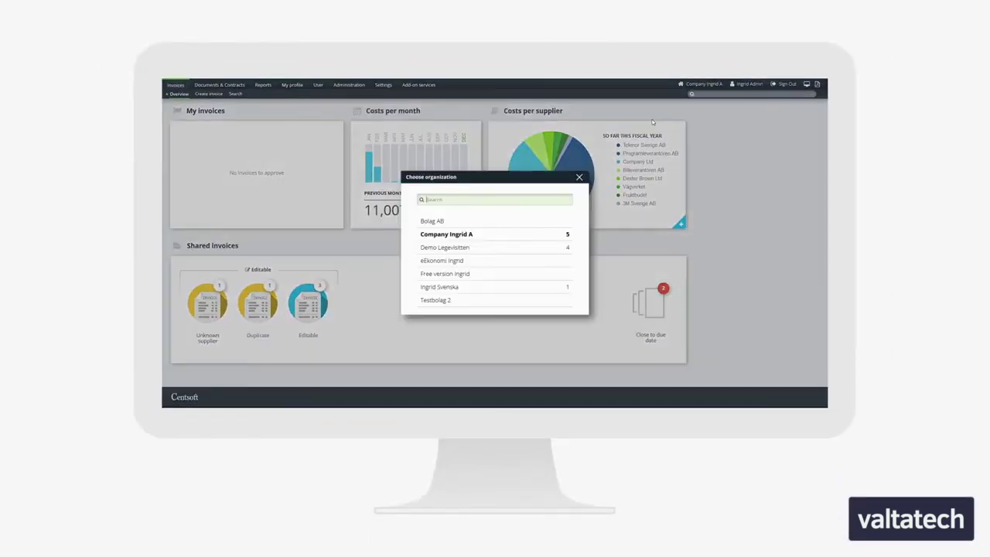
left_click(491, 236)
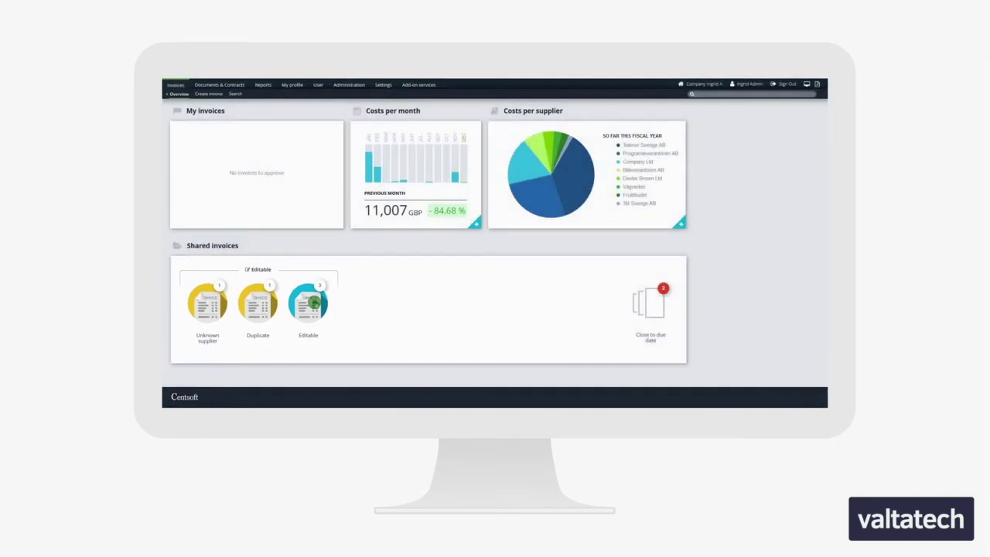
left_click(313, 303)
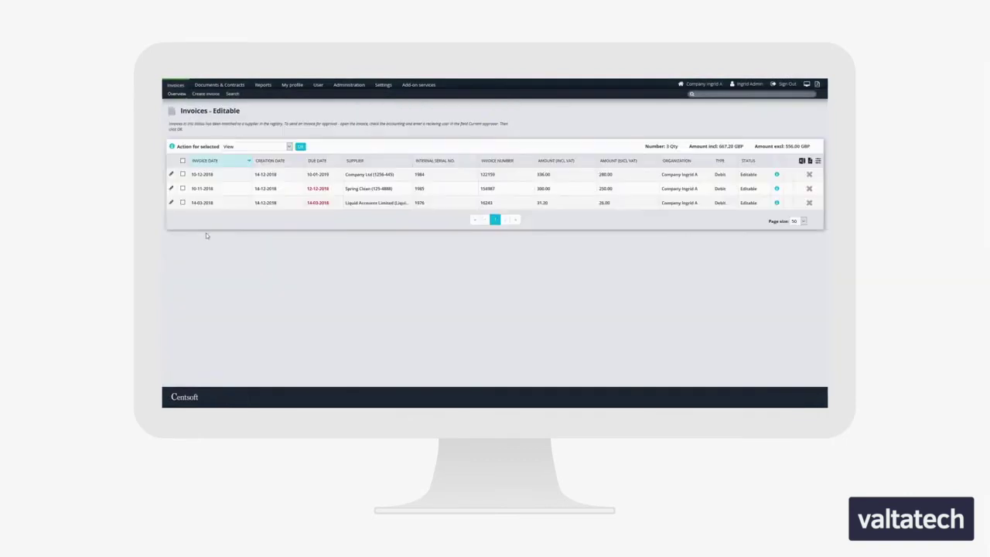
left_click(182, 162)
left_click(300, 147)
scroll(734, 254, "down", 5)
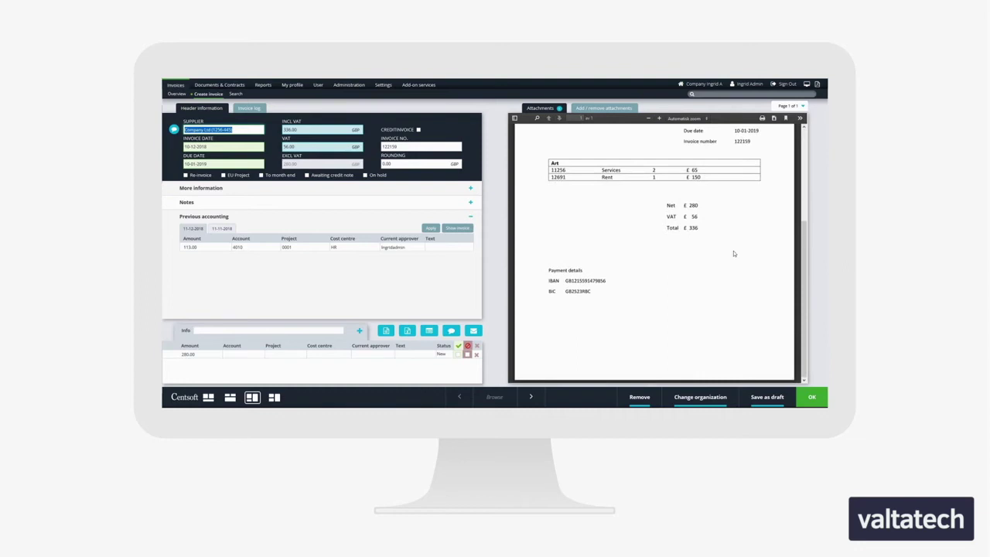
scroll(734, 253, "up", 5)
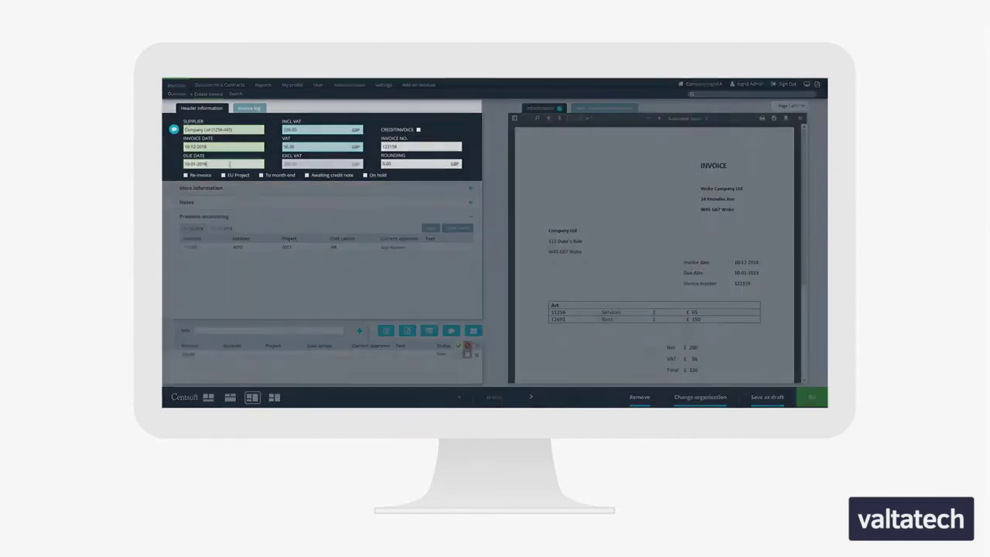
- Inspect the Company Ltd invoice's due date calendar and its additional invoice information
left_click(229, 164)
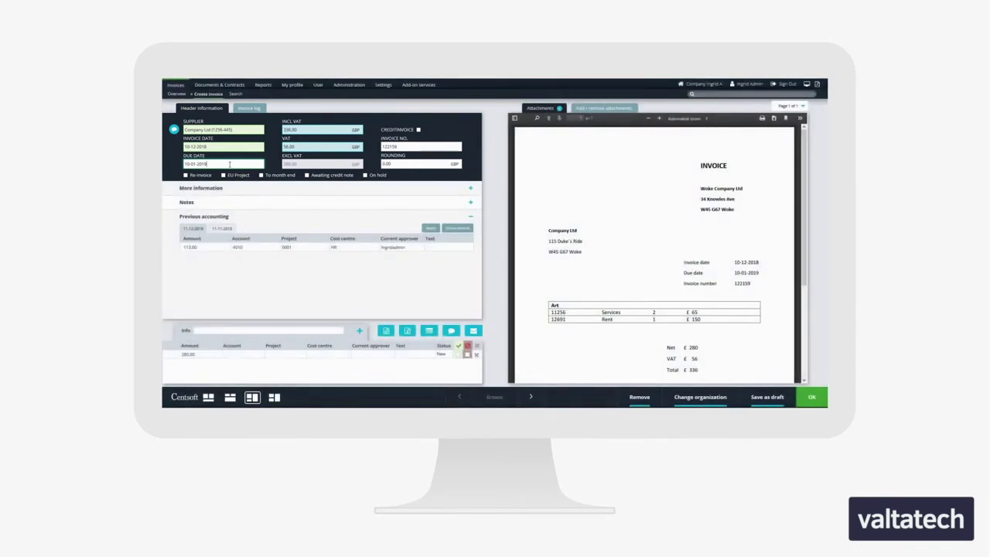
left_click(203, 142)
left_click(229, 163)
left_click(229, 164)
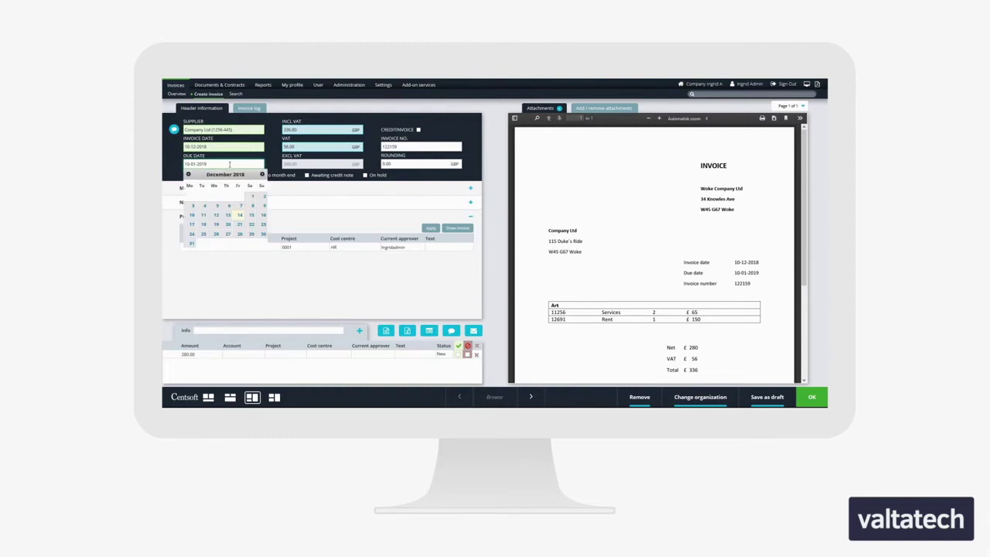
left_click(272, 153)
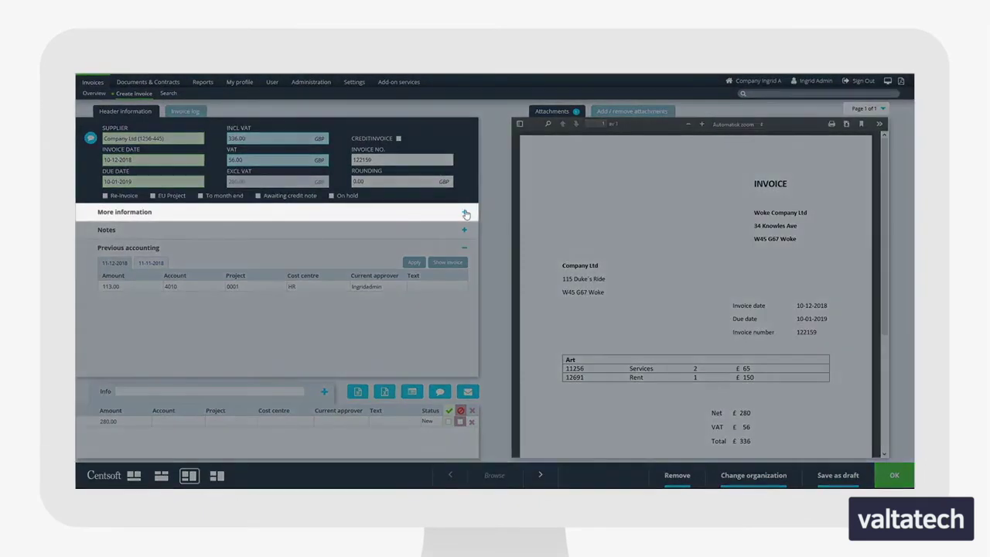
left_click(466, 215)
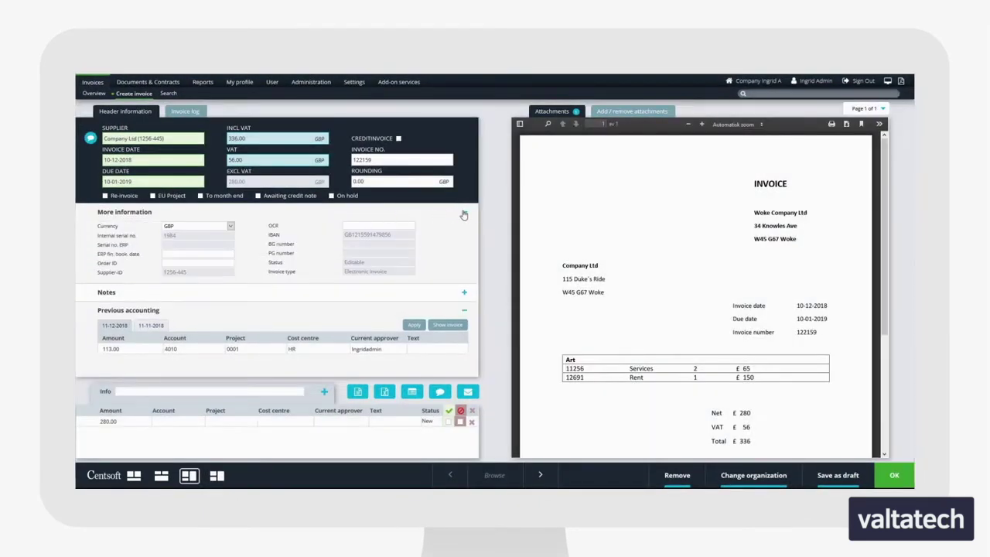
left_click(464, 214)
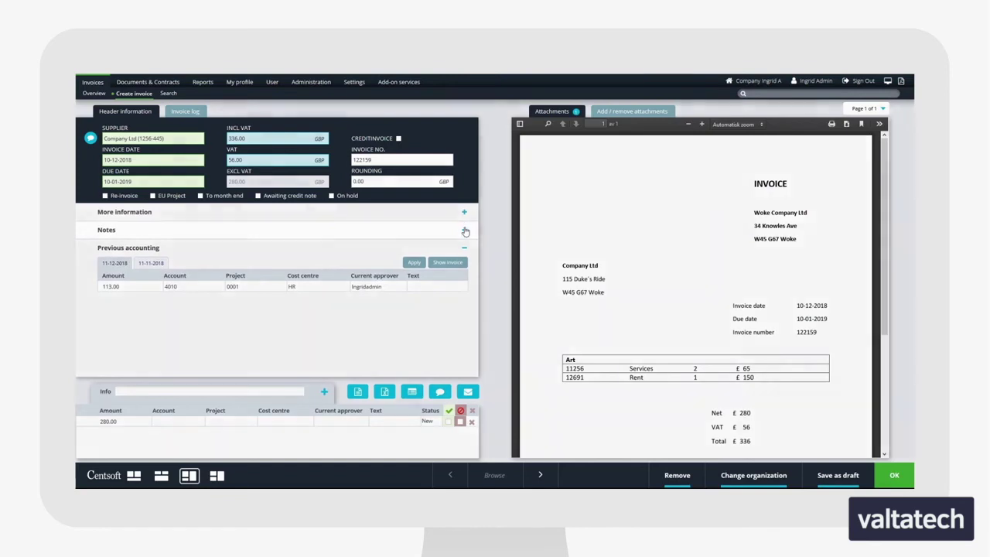
- Add the note "Is this cost ok?" to the Company Ltd invoice
left_click(465, 231)
type("Is this cost ok?")
key("Return")
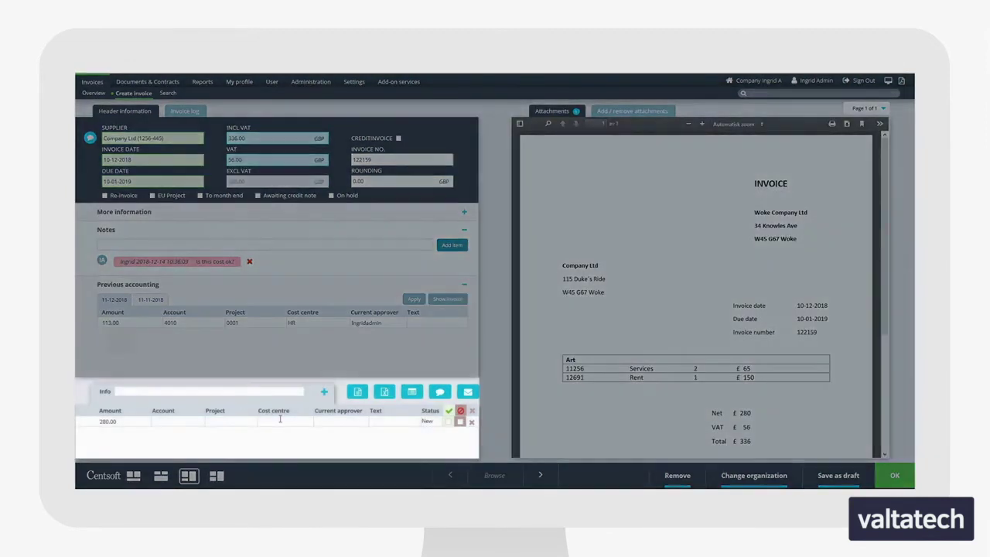
- Code the 280.00 line with account 4010, project 0001 and cost centre Marketing, and assign the current approver
left_click(280, 418)
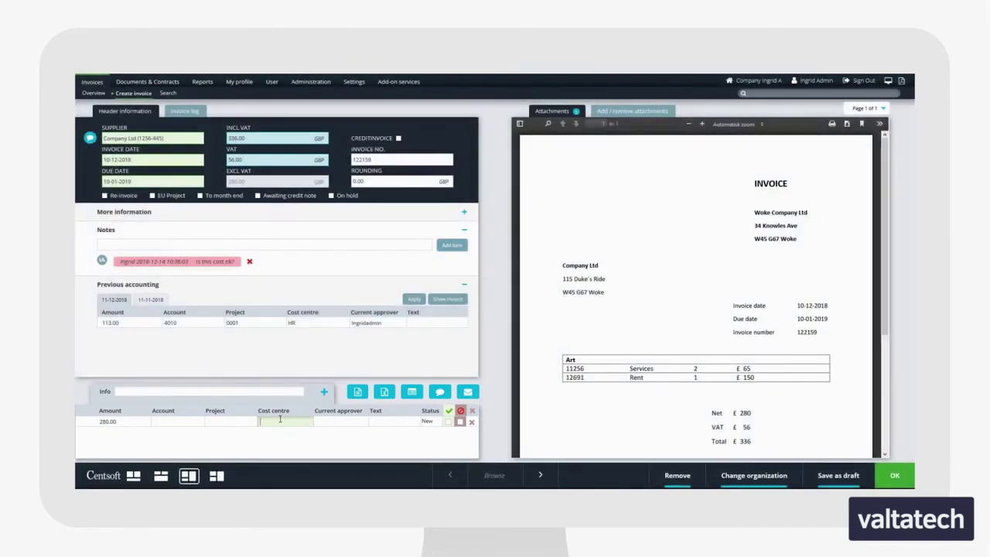
left_click(275, 421)
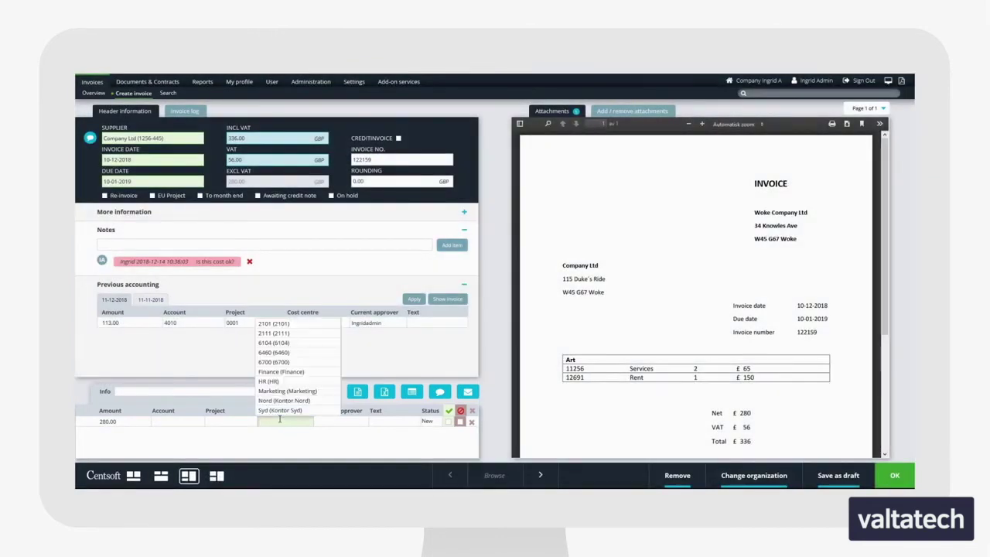
left_click(178, 420)
type("4010")
key("Tab")
type("0001")
key("Tab")
type("mar")
key("Tab")
type("mar")
key("Tab")
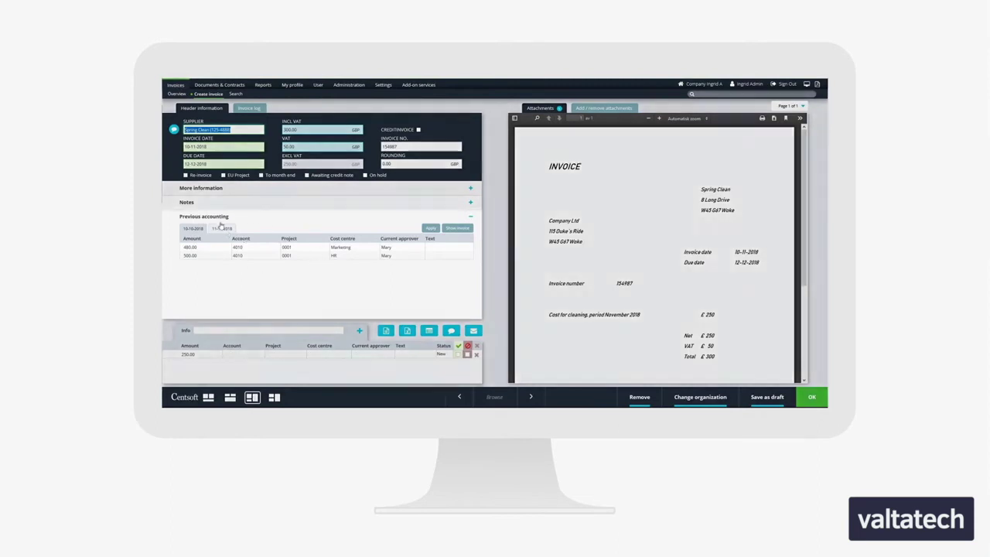
- Apply the 11-11-2018 previous accounting to the Spring Clean invoice and return to the invoice overview
left_click(217, 230)
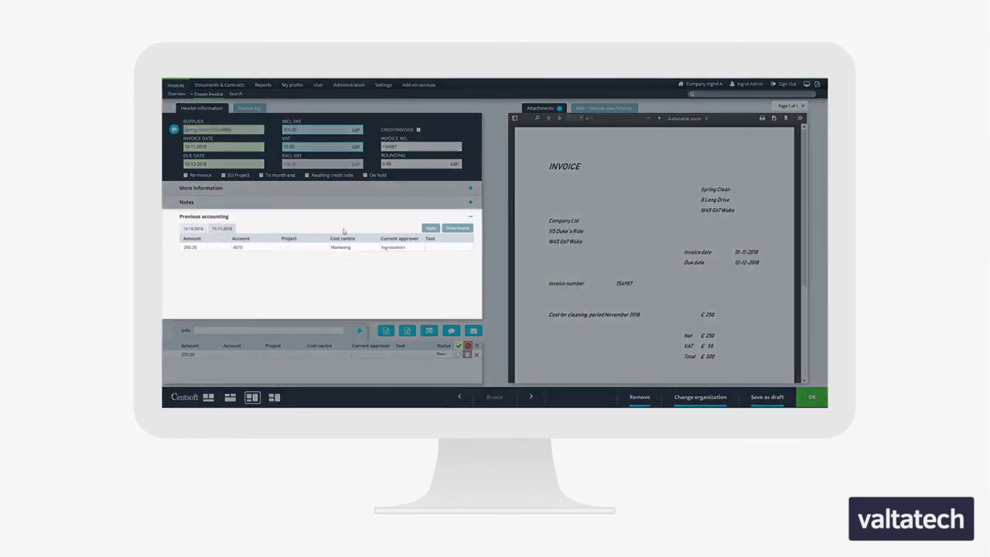
left_click(430, 229)
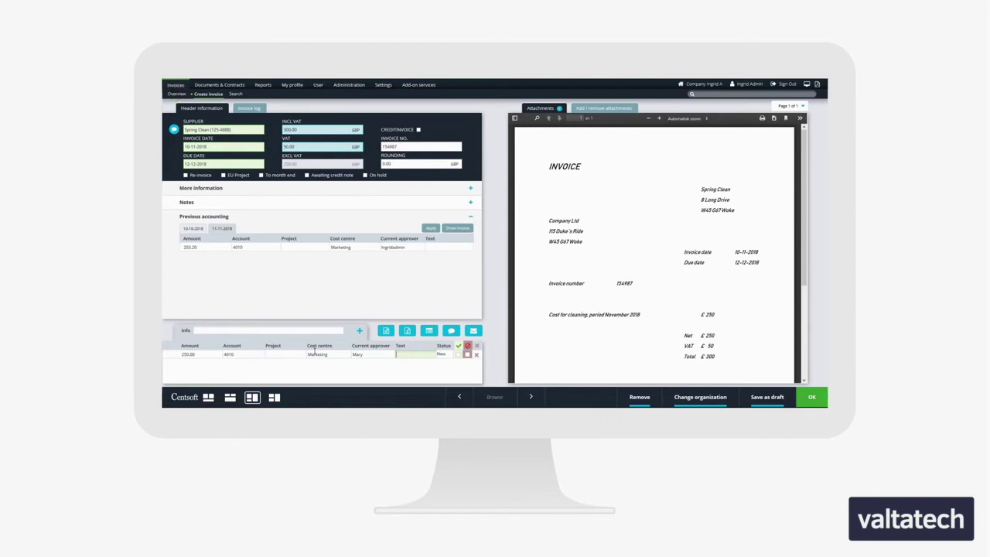
left_click(176, 93)
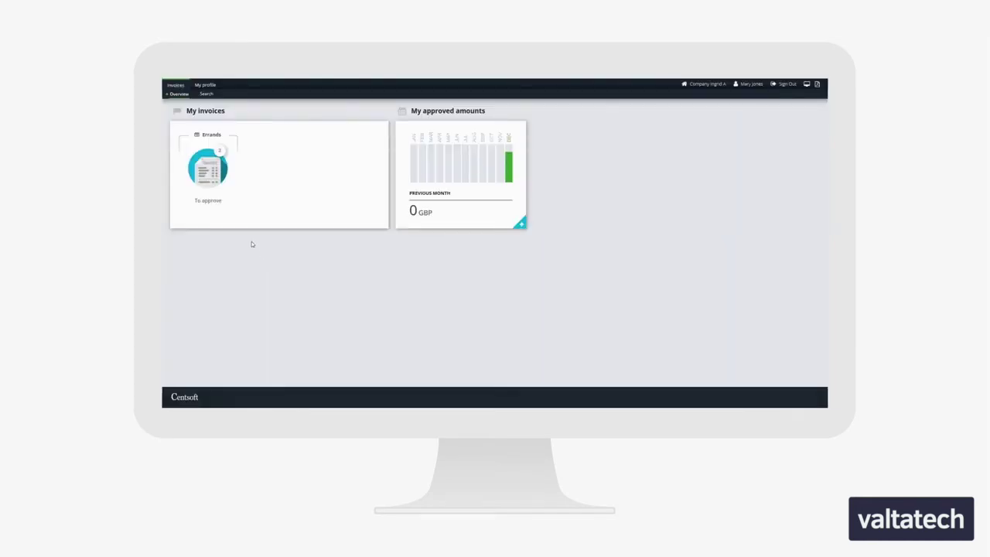
- Open the list of invoices awaiting approval and view all of them
left_click(211, 178)
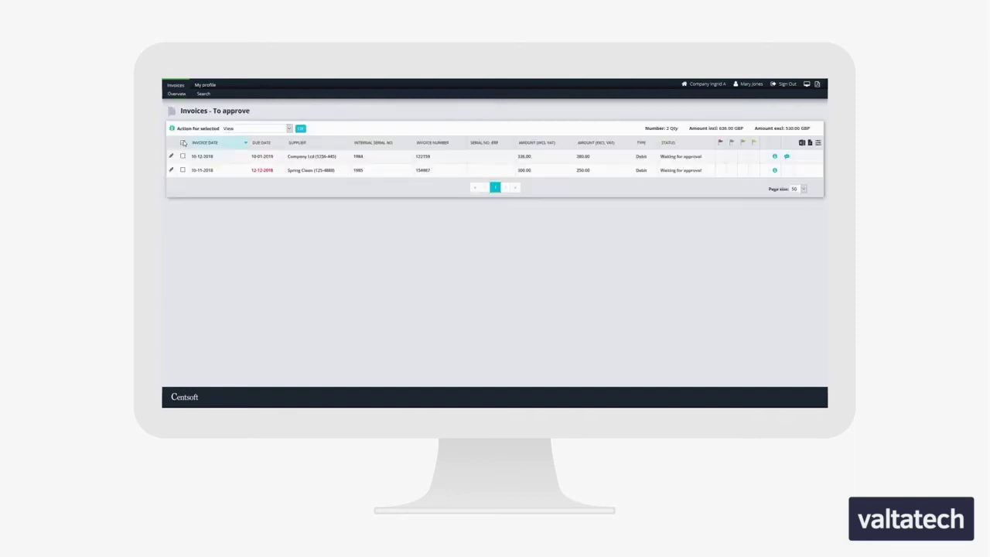
left_click(302, 129)
left_click(302, 129)
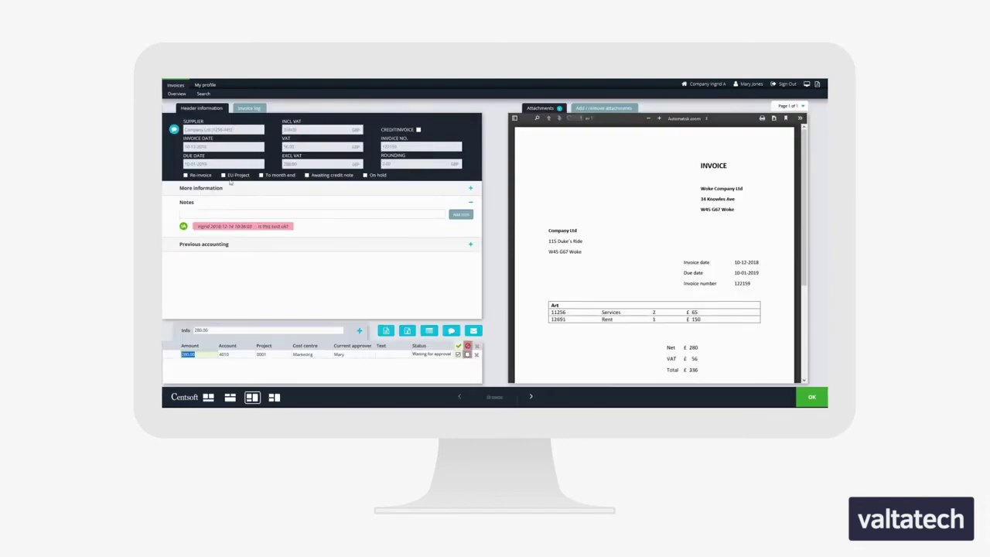
- Reply to the cost question on the Company Ltd invoice with the note "ok!"
left_click(222, 214)
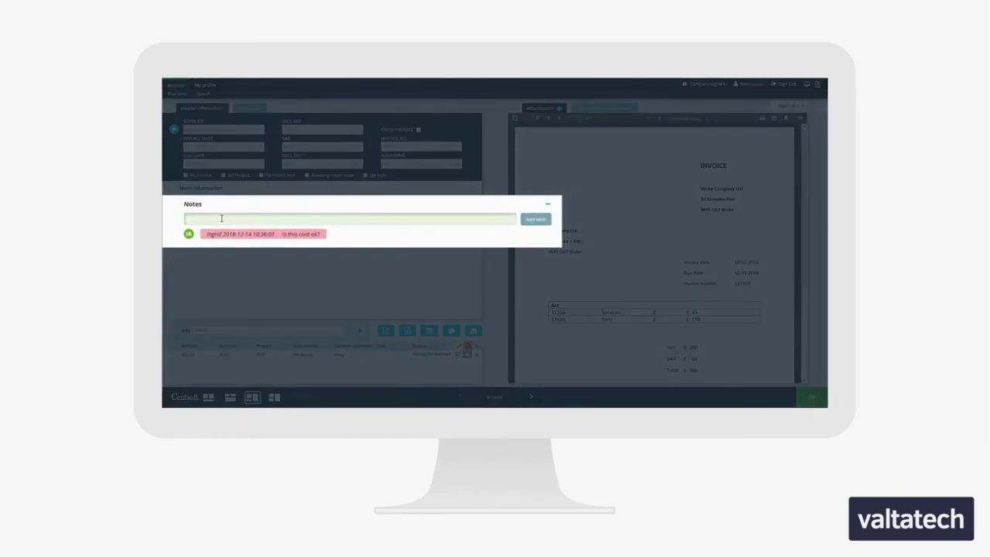
type("ok!")
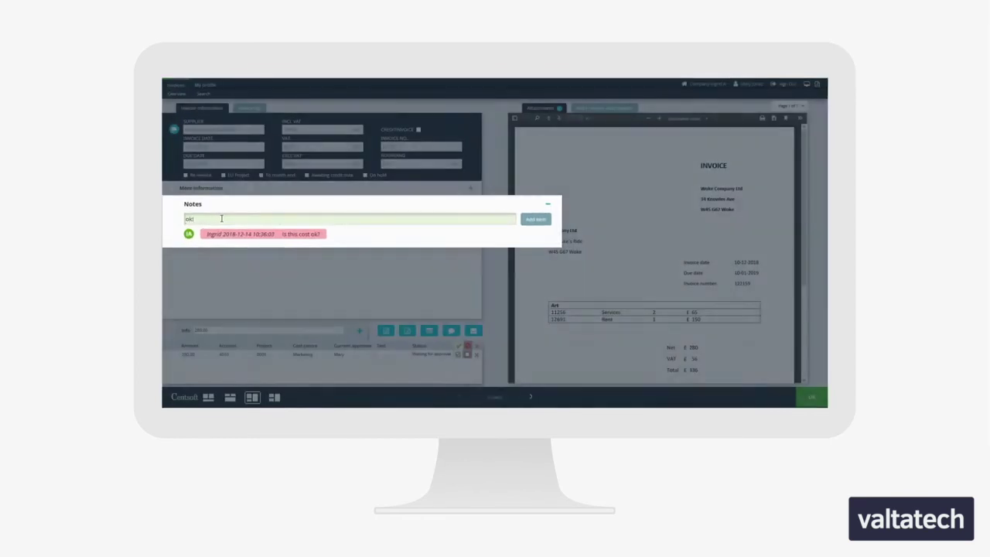
key("Return")
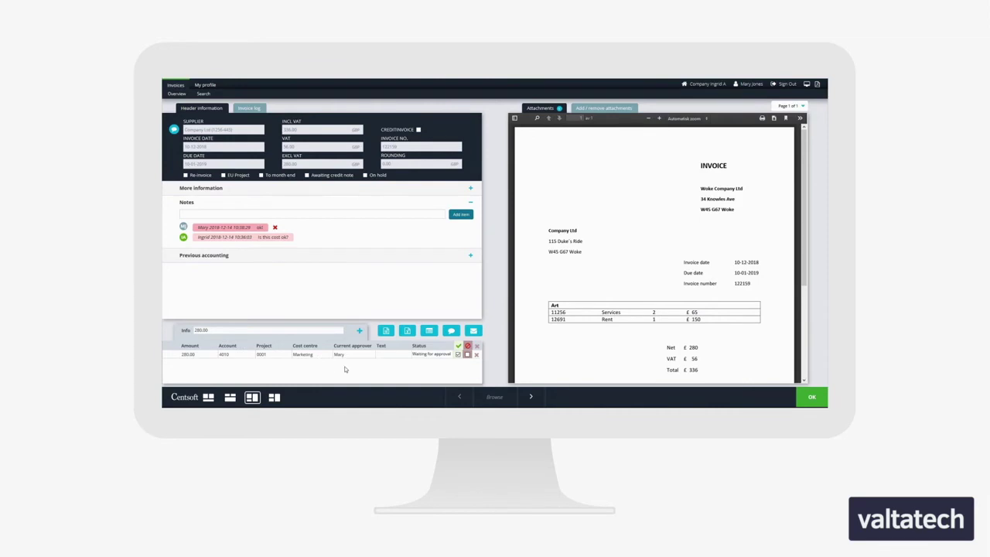
- Change the project on the invoice's 280.00 accounting line to 0002
left_click(304, 355)
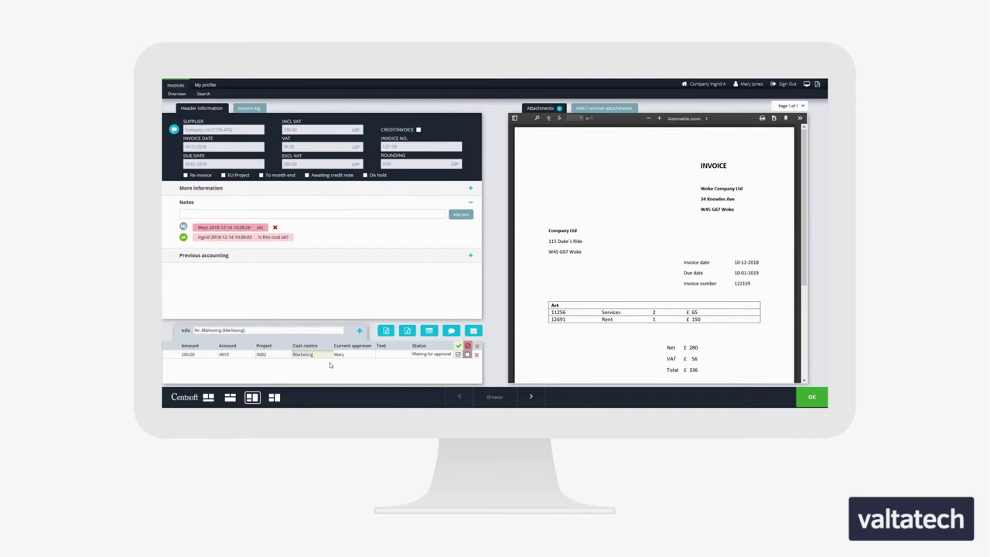
left_click(281, 355)
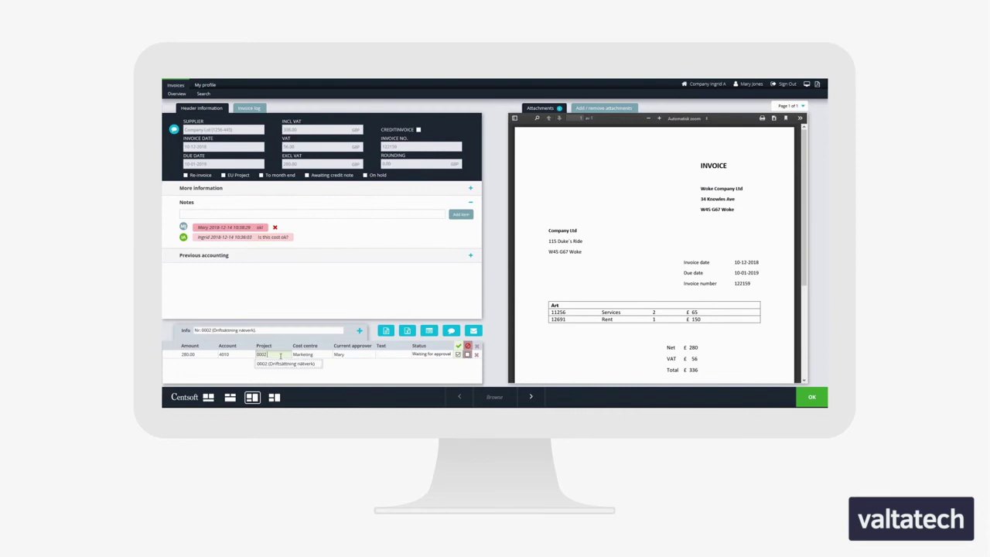
left_click(456, 371)
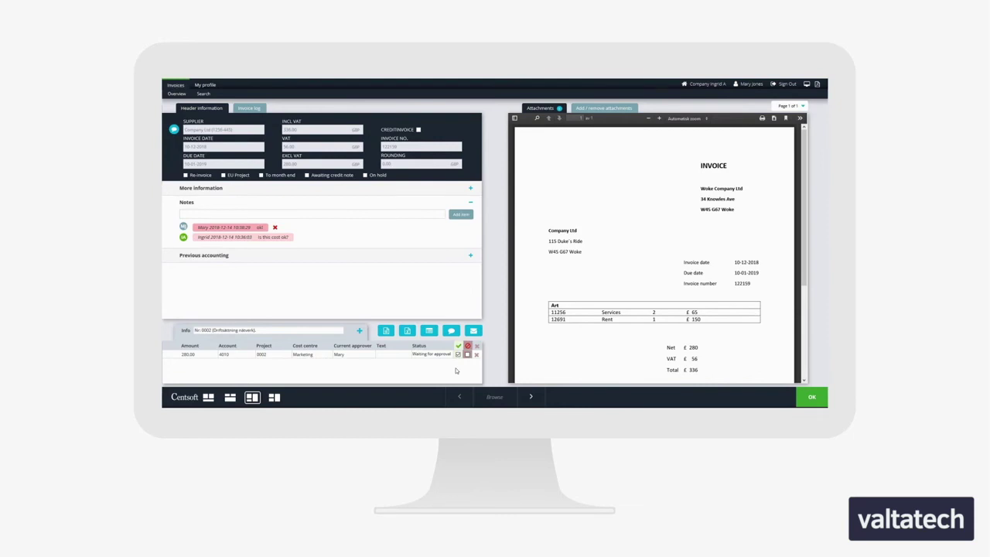
- Approve the Company Ltd invoice and the Spring Clean invoice
left_click(822, 399)
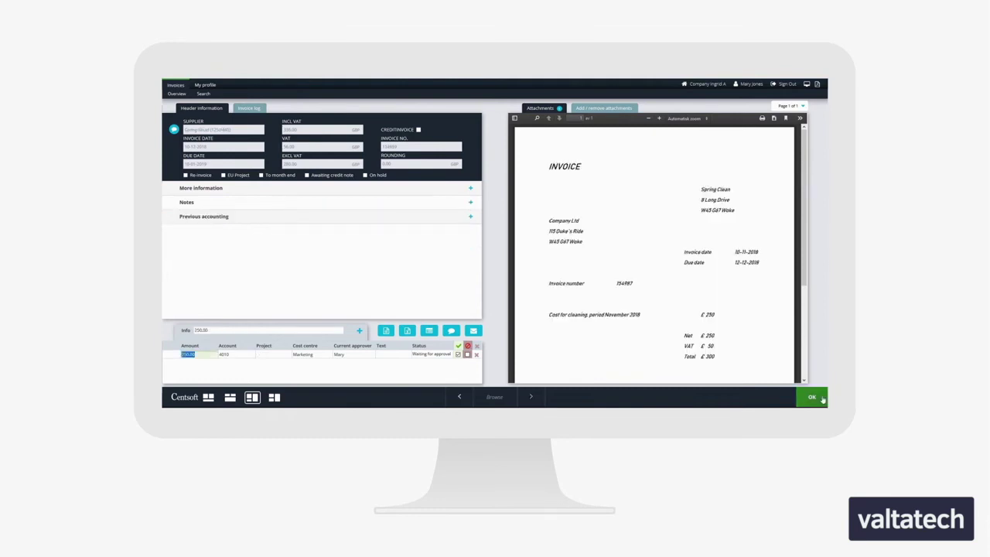
left_click(822, 399)
left_click(822, 399)
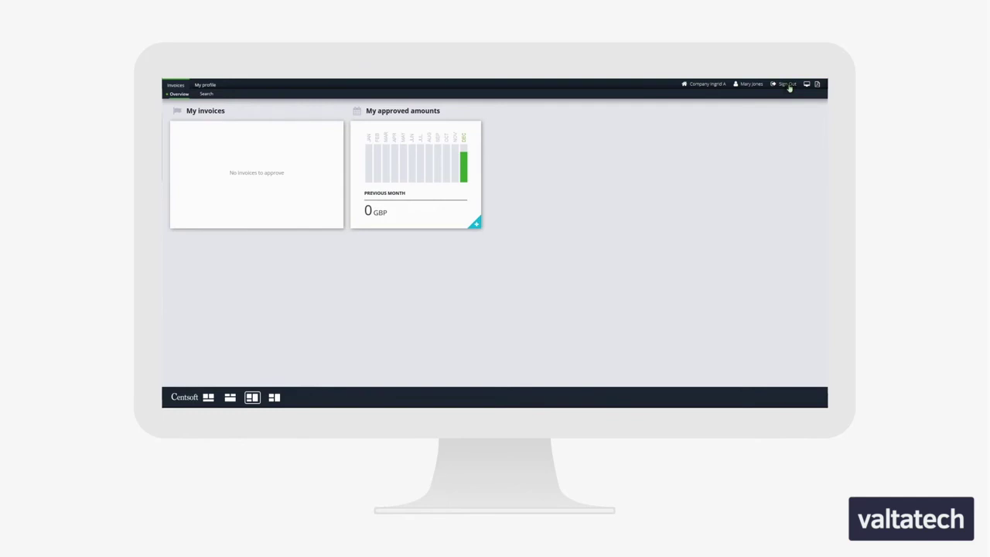
- Sign out of the approver's account and sign in with the administrator's username and account password
left_click(787, 85)
type("ingridadmin")
key("Tab")
type("*****")
key("Return")
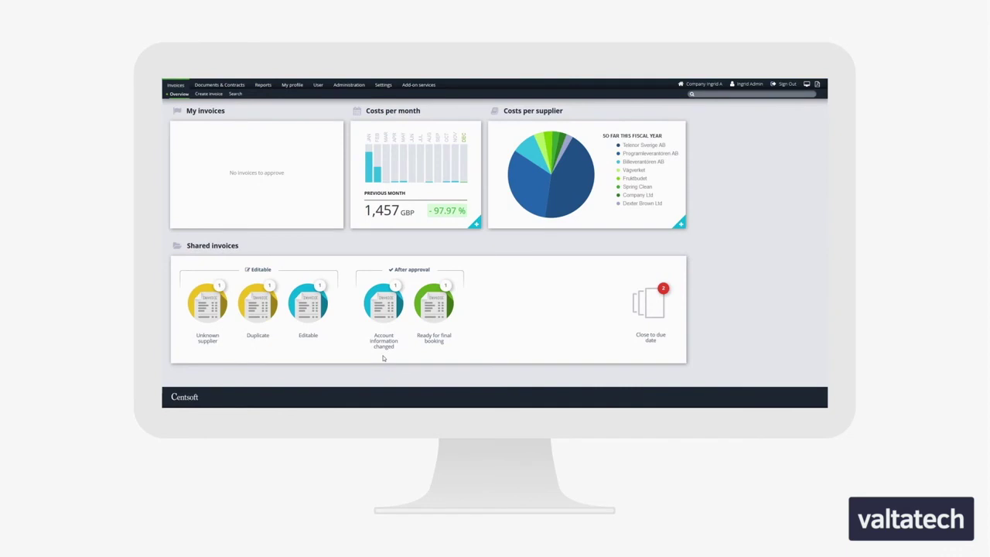
- Open the invoice with changed account information and confirm that its lines have been checked
left_click(384, 303)
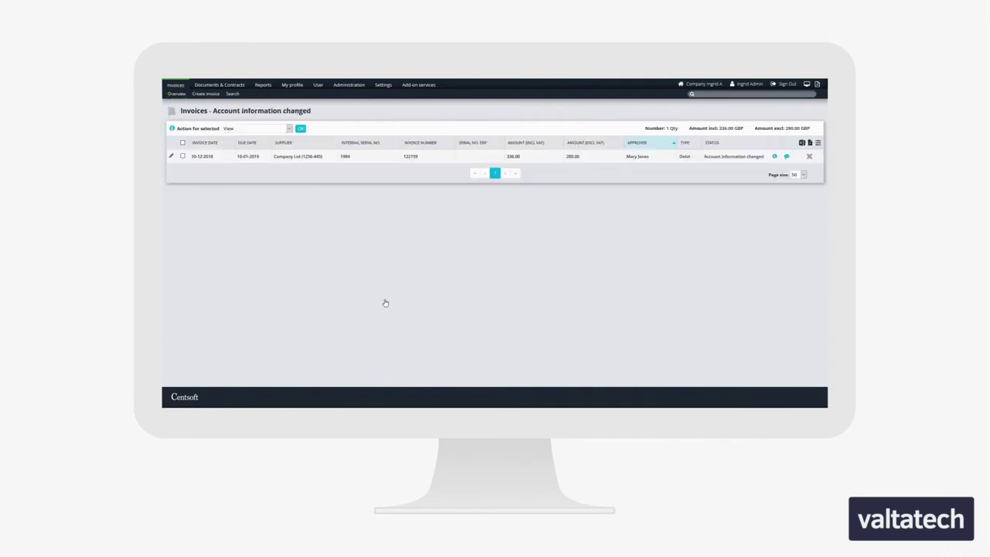
left_click(171, 157)
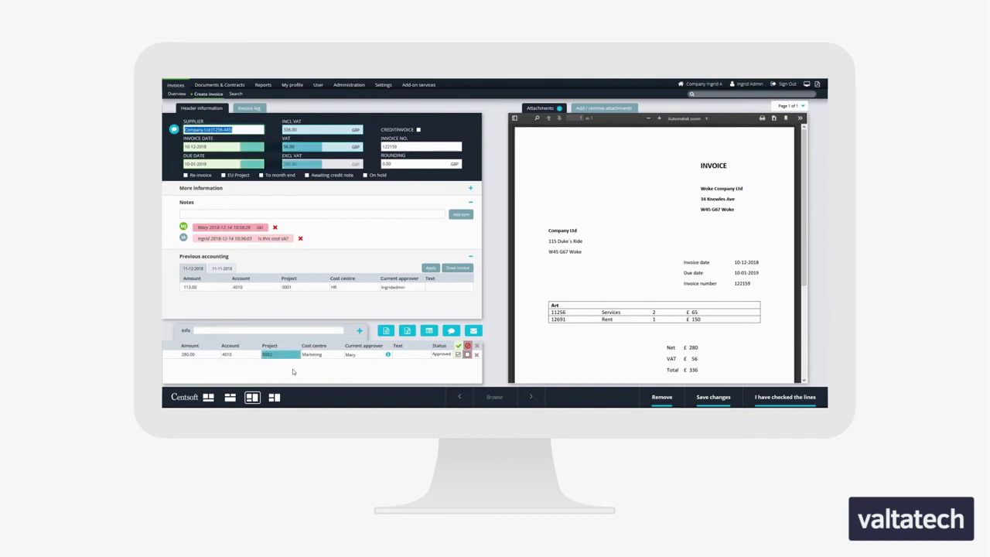
left_click(797, 399)
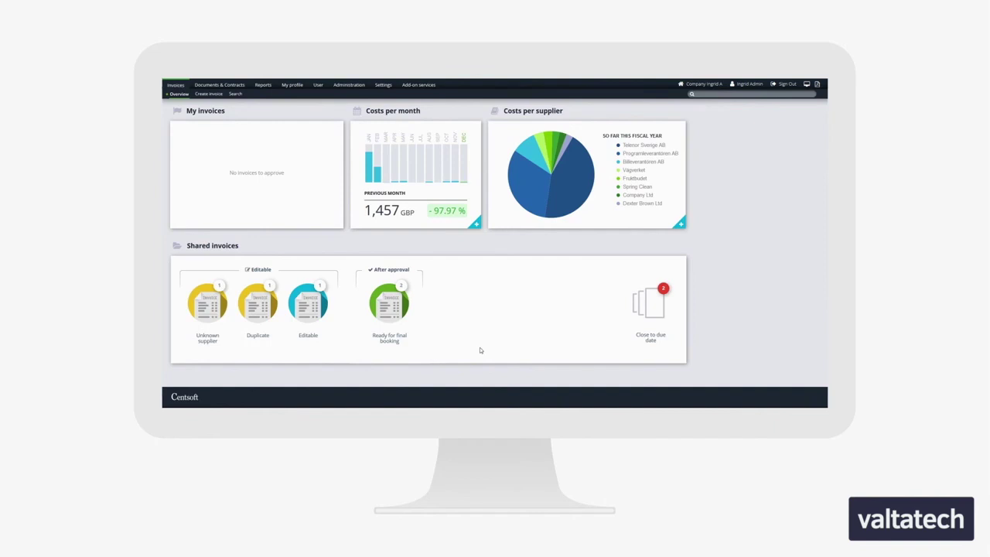
- Search the invoices for a person's name in the text of the attached PDFs
left_click(235, 94)
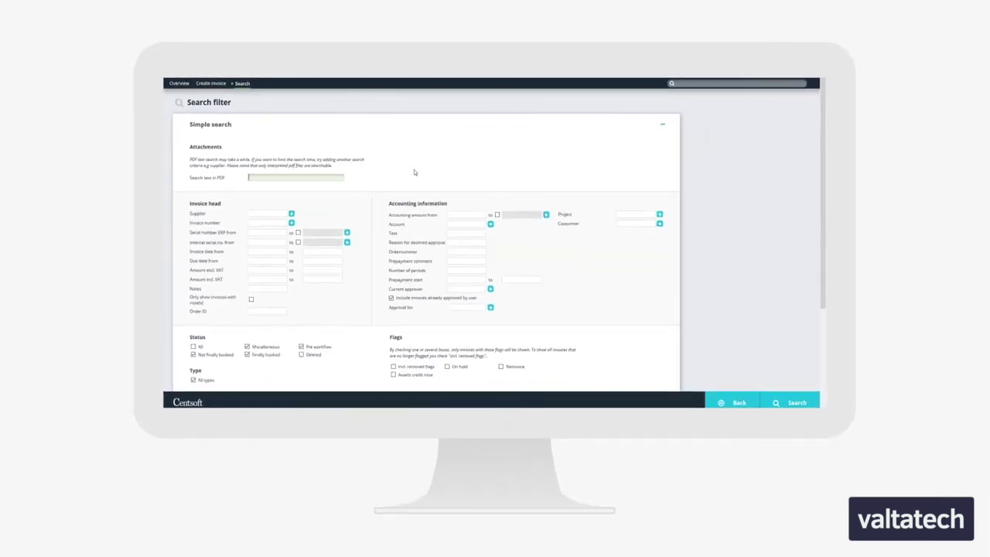
left_click_drag(190, 178, 231, 180)
left_click(269, 176)
type("christoffer")
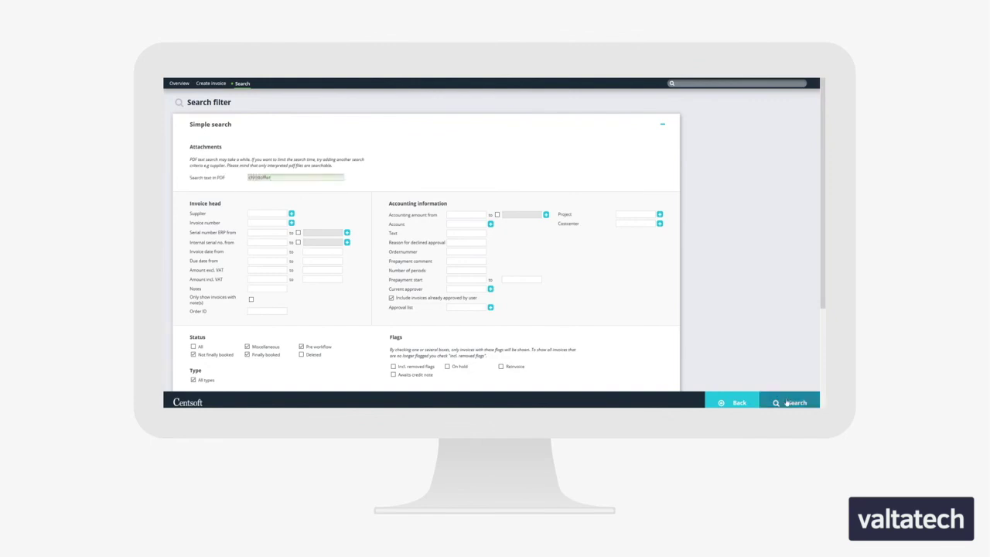
left_click(787, 403)
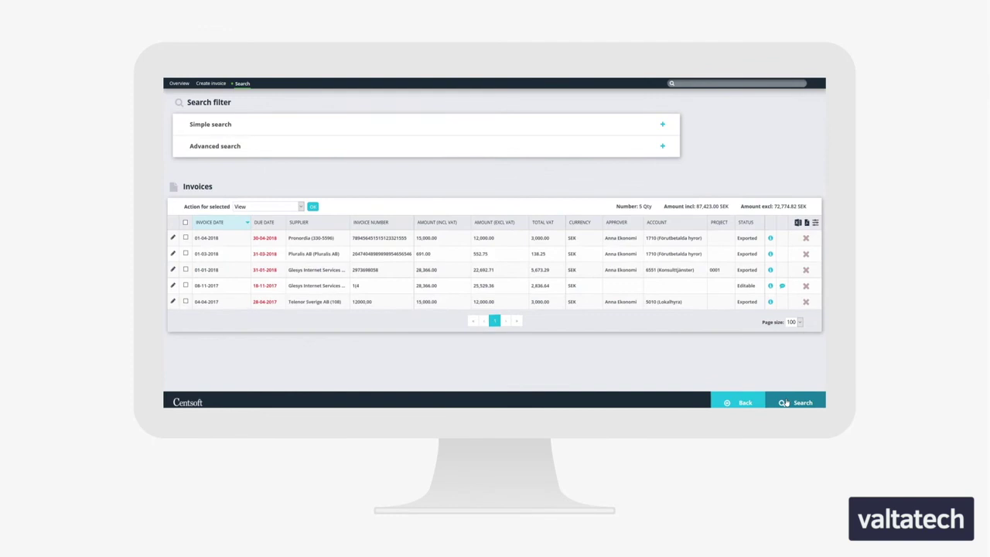
- Review the columns available for exporting the invoice search results, and close the selection without exporting
left_click(798, 222)
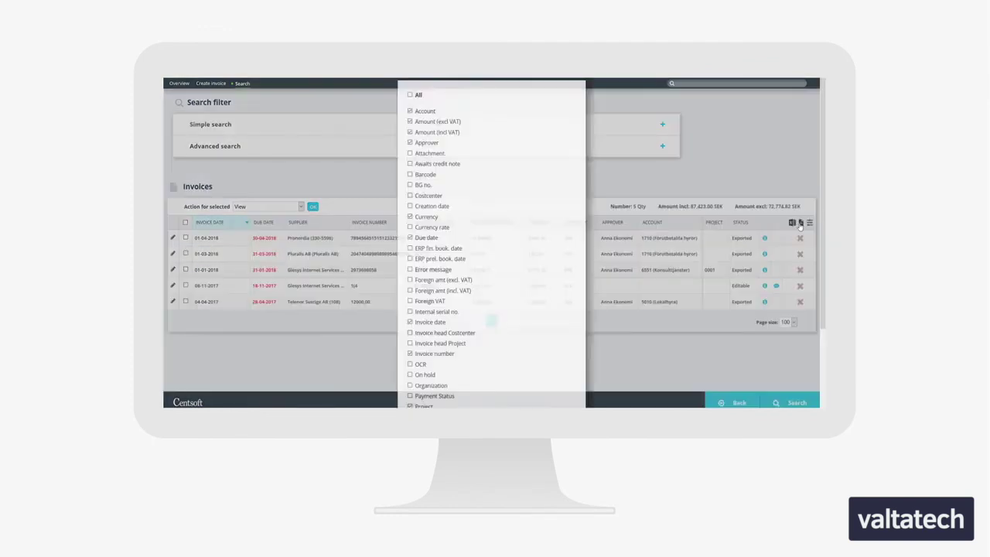
scroll(459, 161, "down", 3)
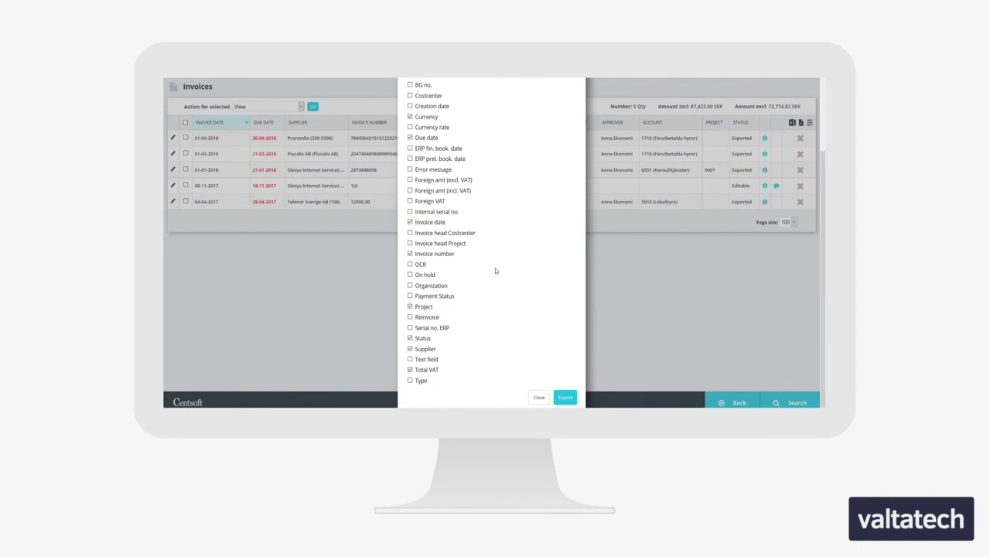
scroll(495, 268, "up", 3)
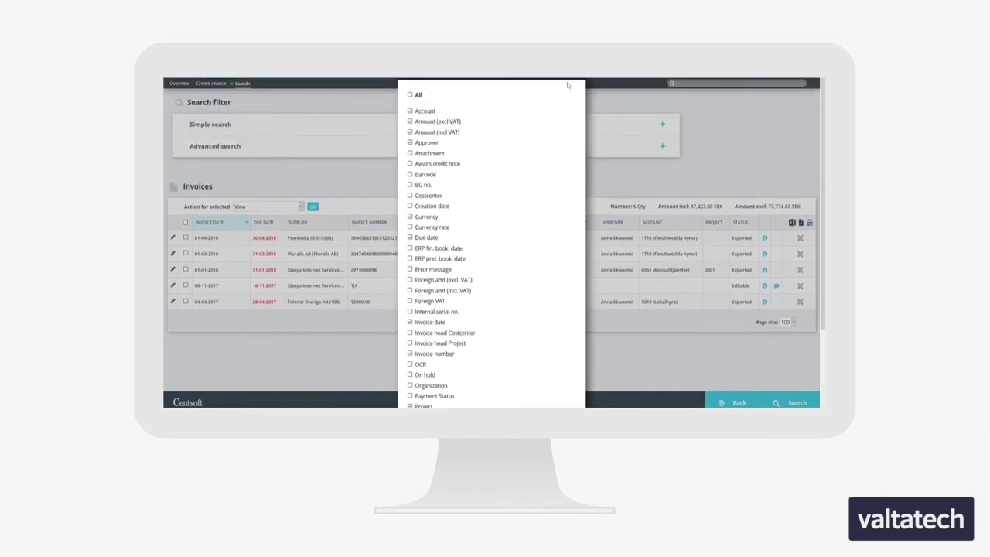
left_click(567, 85)
- Add Demo_Waiting and Demo_eEkonomi to the selected organizations in the advanced search filter
left_click(422, 154)
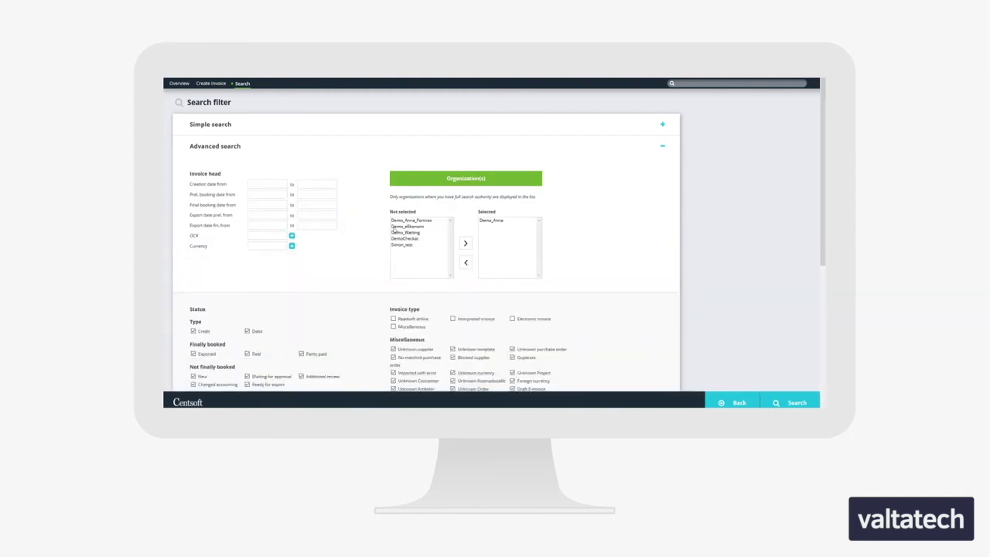
left_click(400, 232)
double_click(400, 233)
double_click(400, 225)
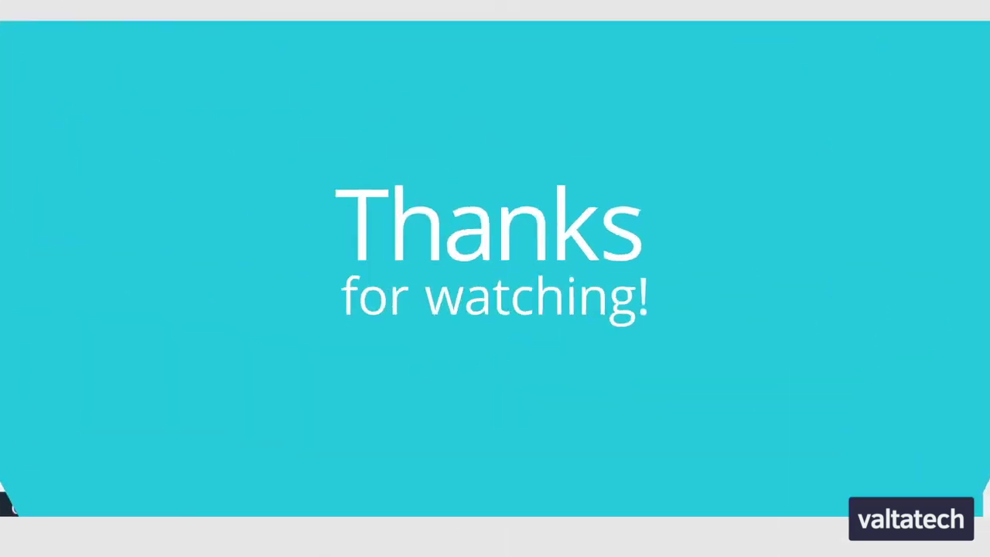